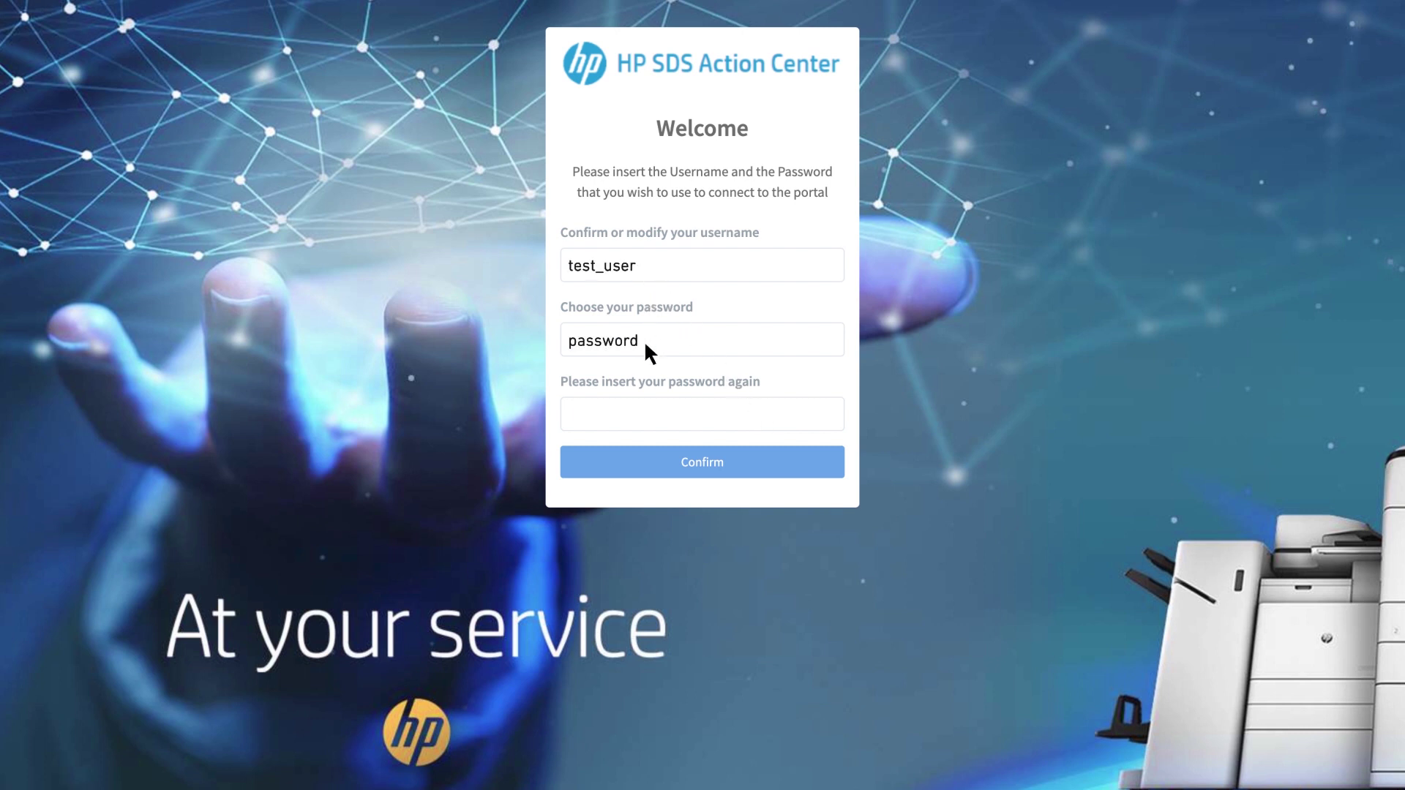
# Confirm the password, submit the account email address and land on the TEST USER dashboard
pyautogui.click(643, 416)
pyautogui.write('password')
pyautogui.click(741, 472)
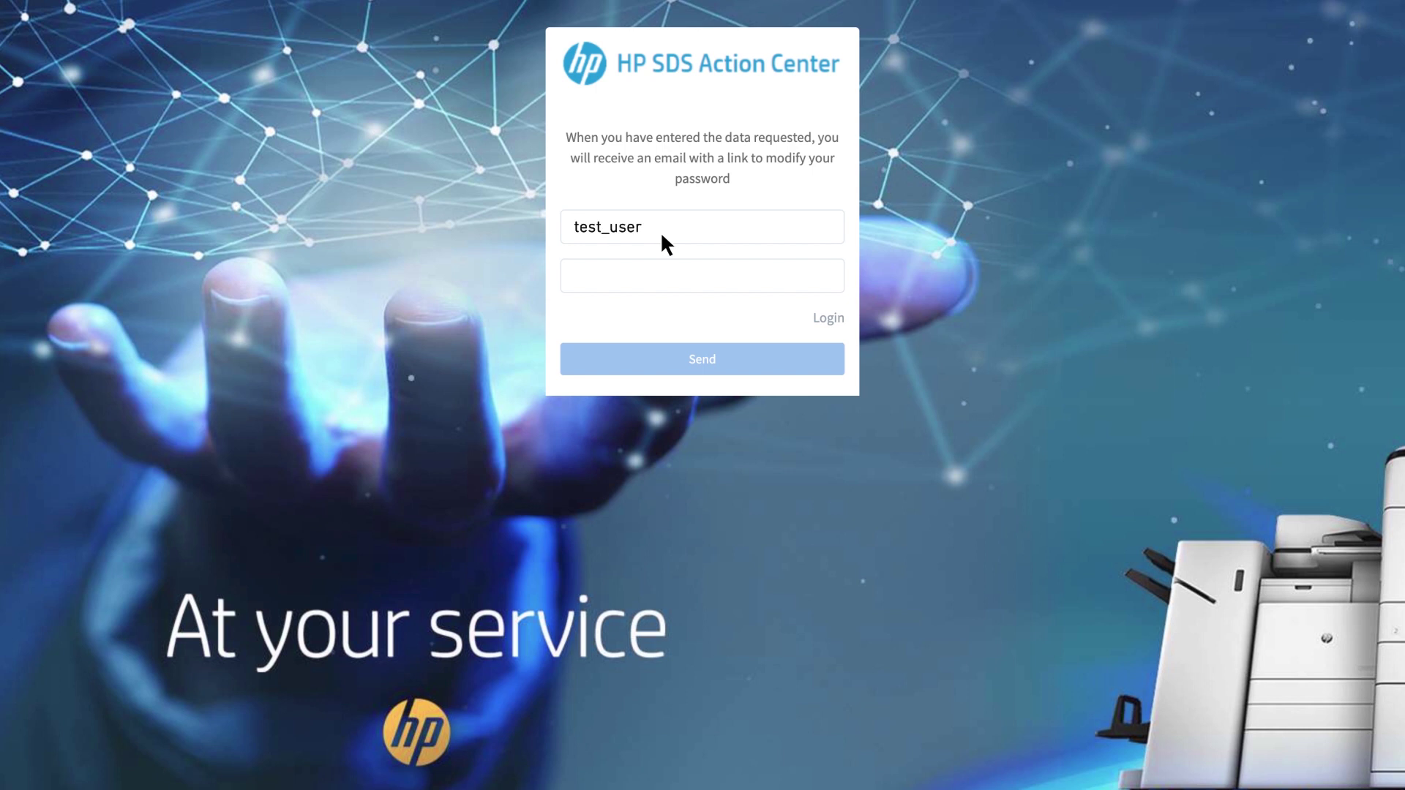
pyautogui.click(758, 269)
pyautogui.write('test_user@mail.com')
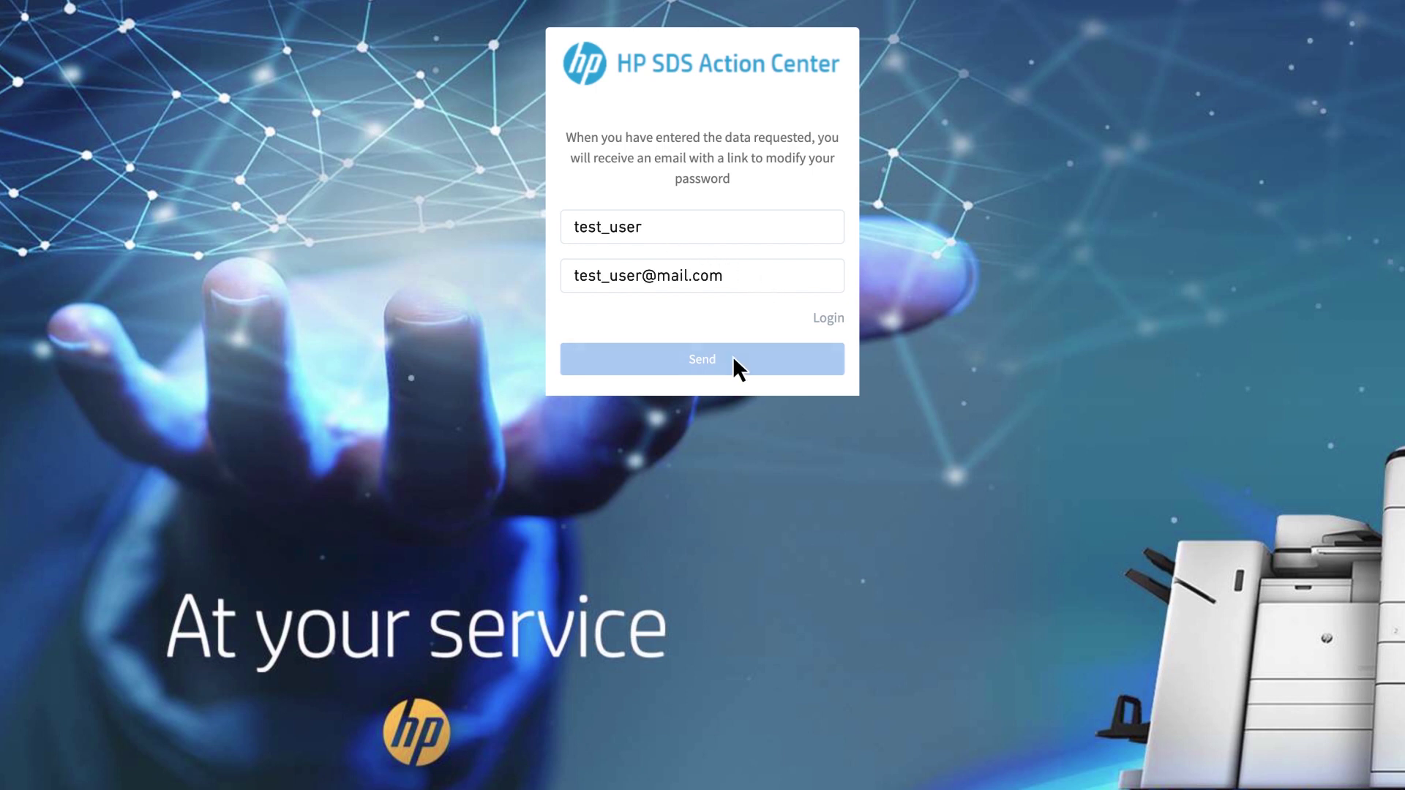
pyautogui.click(734, 368)
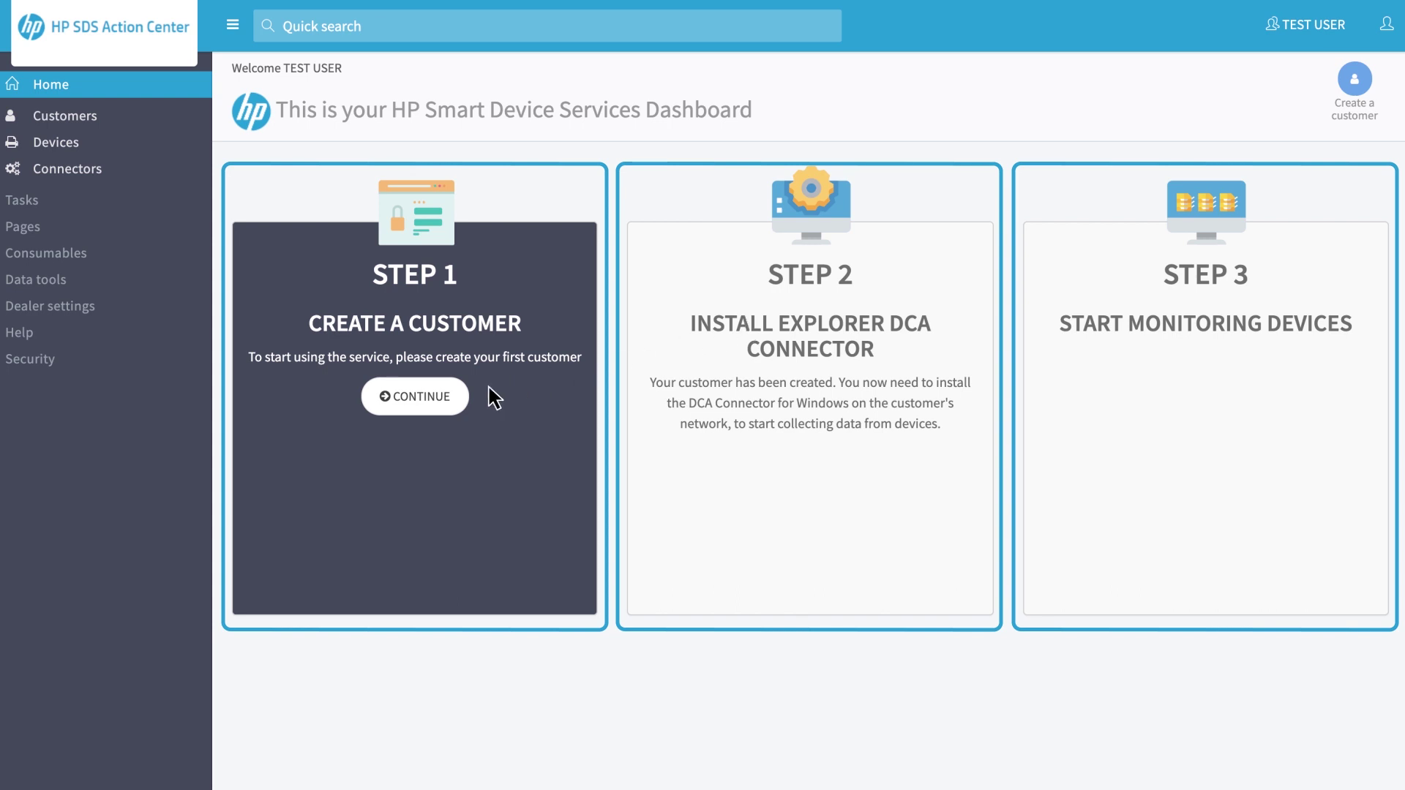
# Start Step 1 and fill the new customer form with company, contact person and email
pyautogui.click(424, 401)
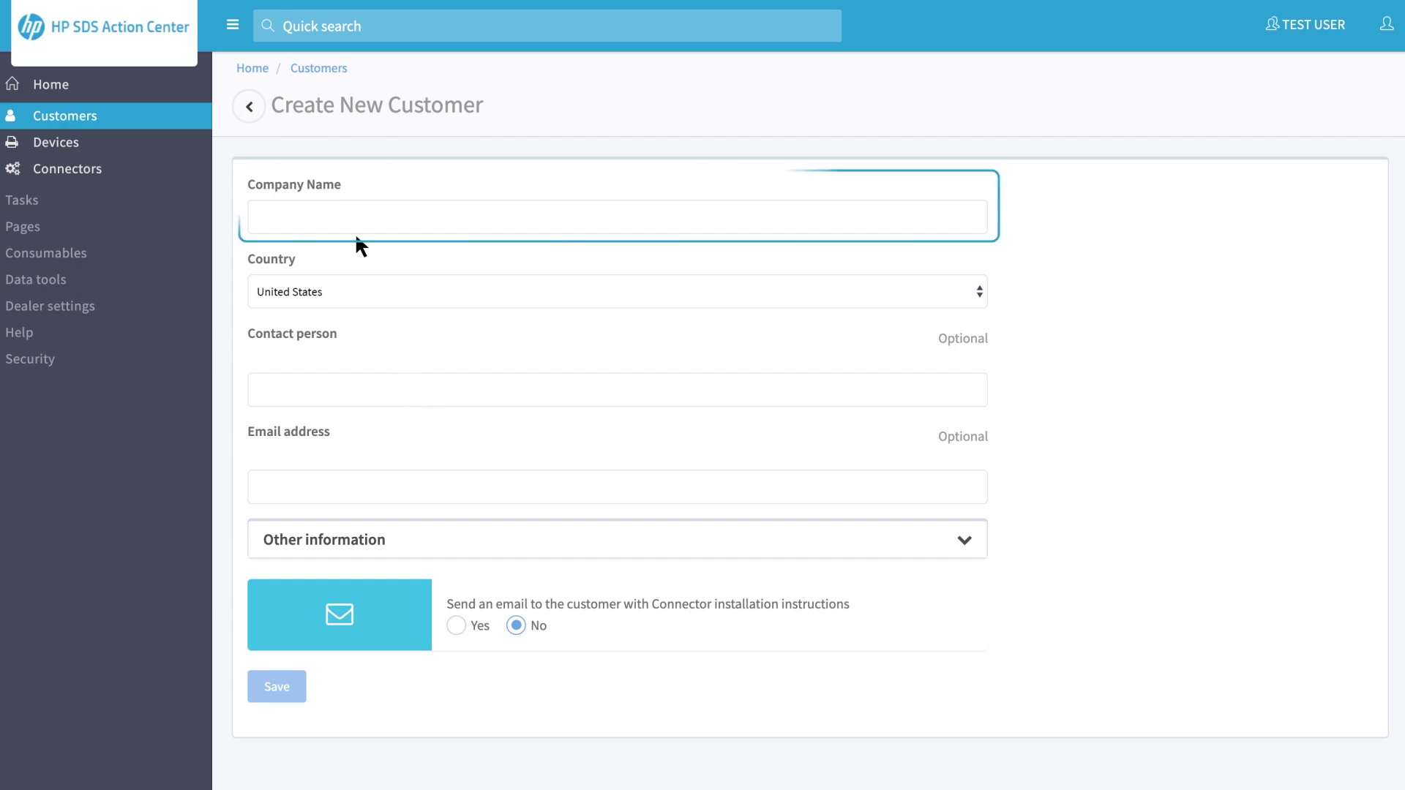
pyautogui.click(350, 220)
pyautogui.write('Company')
pyautogui.click(415, 387)
pyautogui.write('Nam')
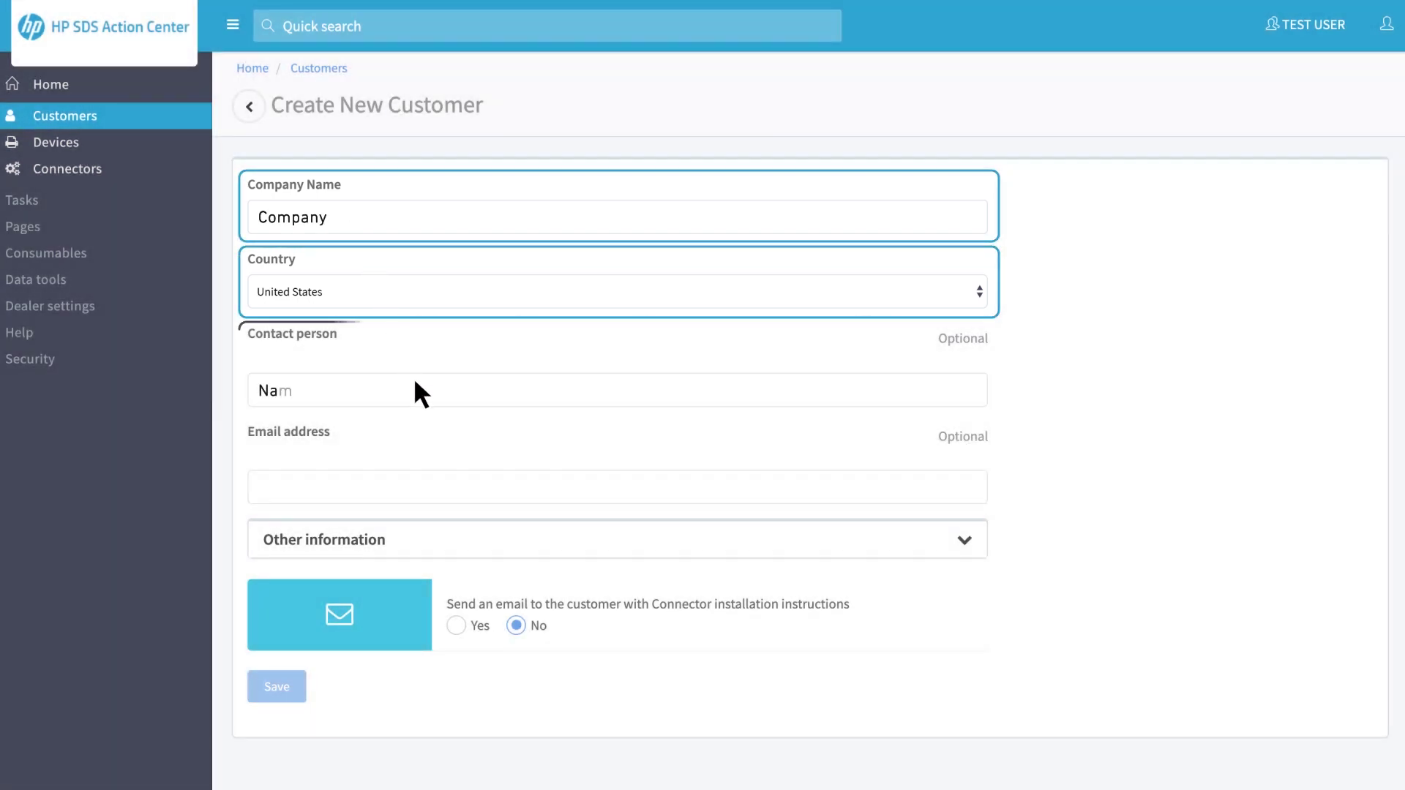
pyautogui.write('e')
pyautogui.click(445, 472)
pyautogui.write('customer@mail.com')
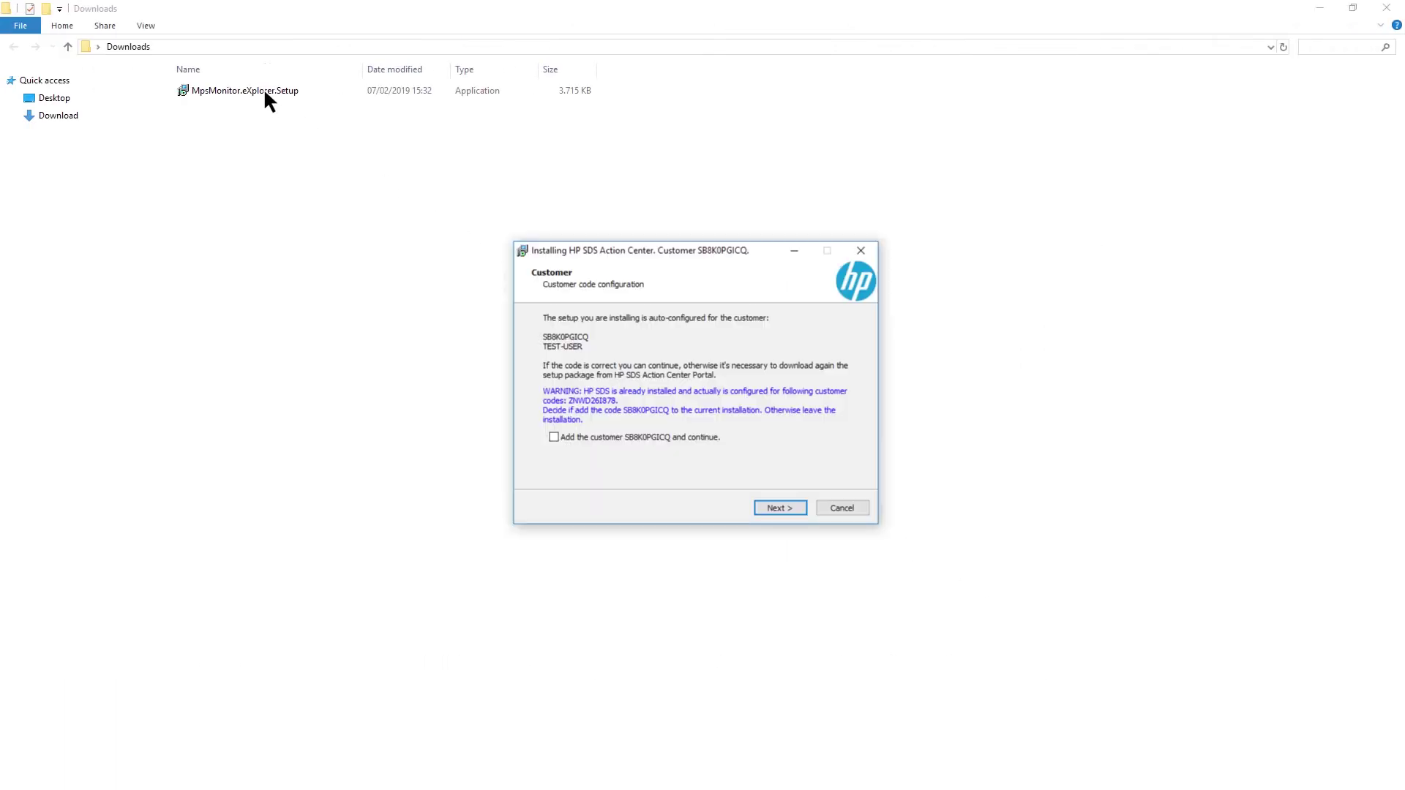
# Walk the MpsMonitor.eXplorer.Setup wizard through license and options, then install the connector
pyautogui.click(794, 507)
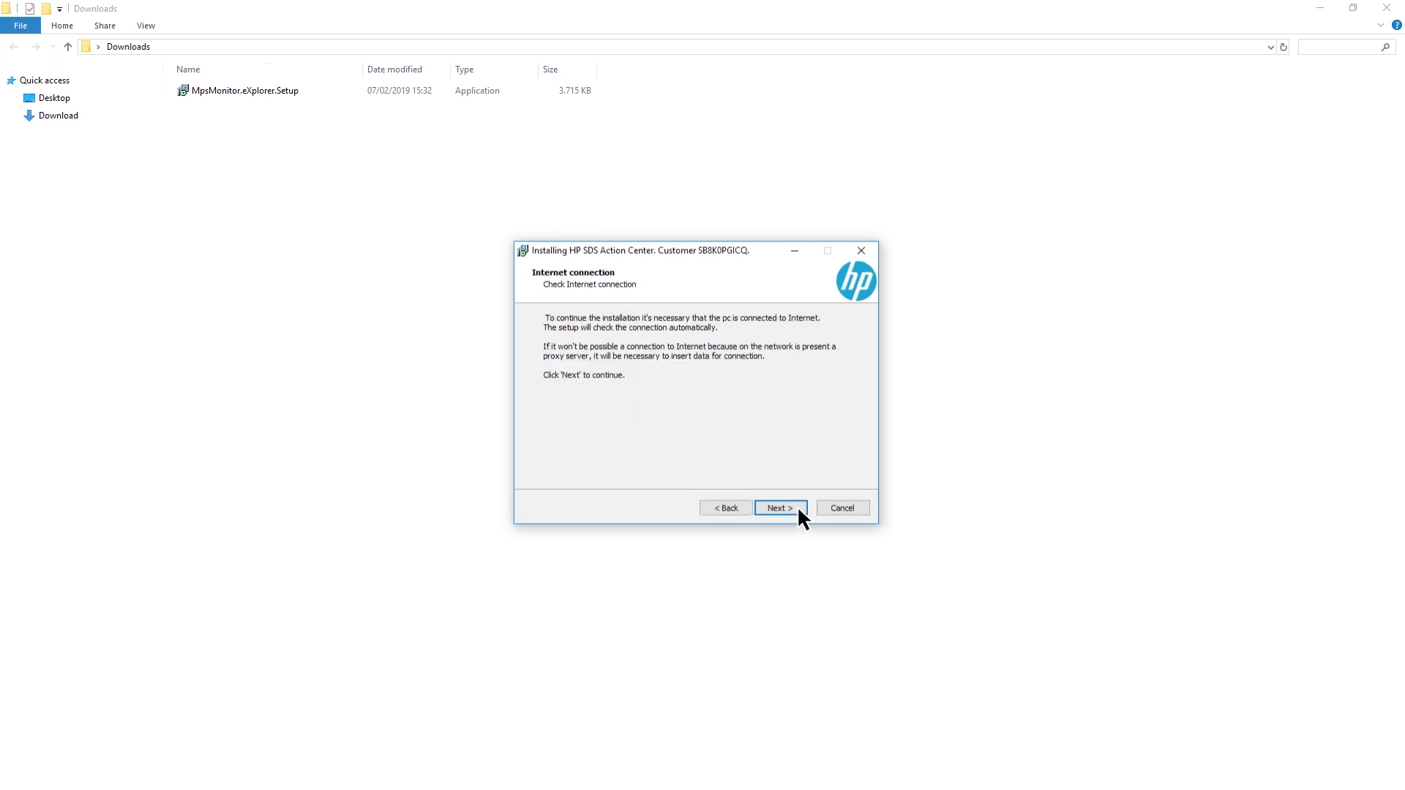
pyautogui.click(797, 506)
pyautogui.click(797, 506)
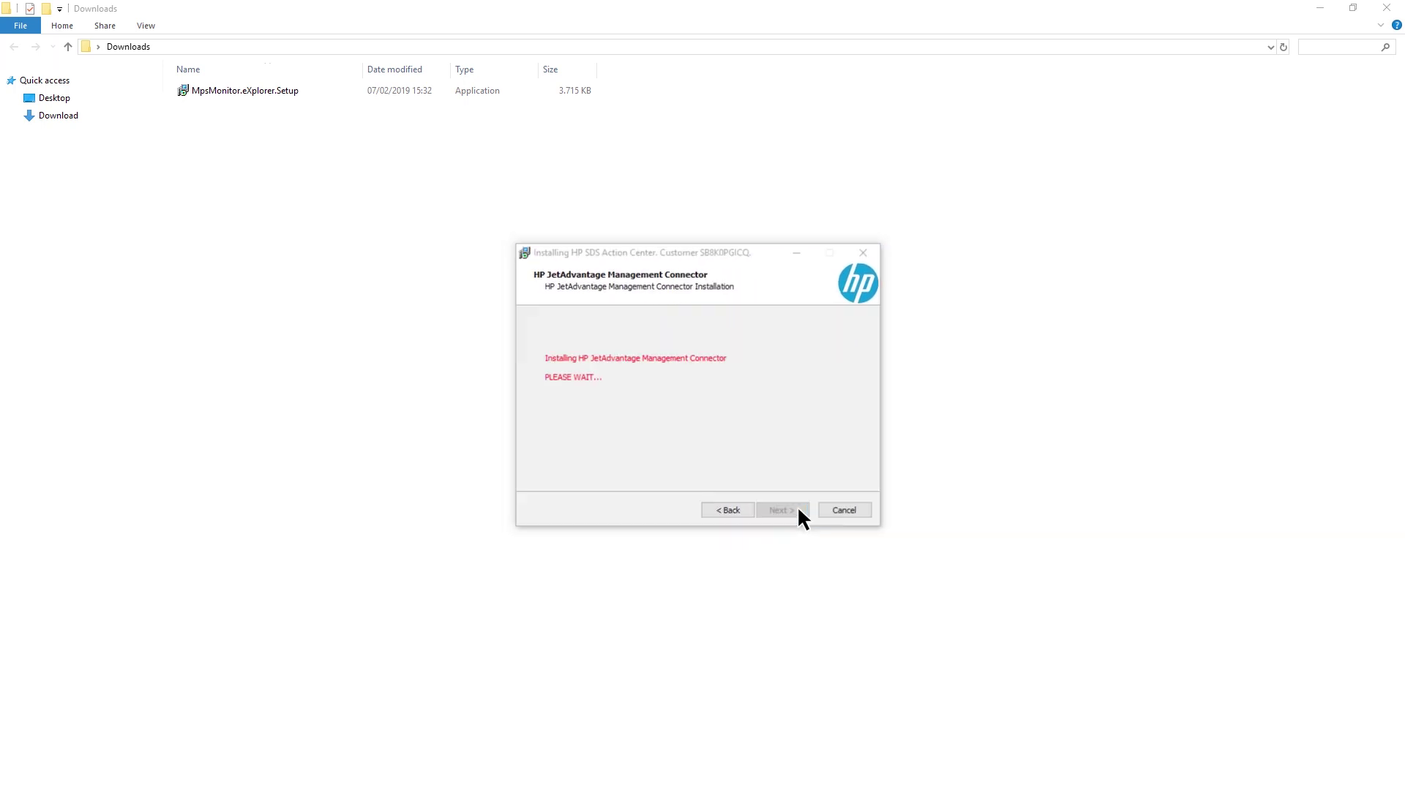
pyautogui.click(797, 505)
pyautogui.click(797, 505)
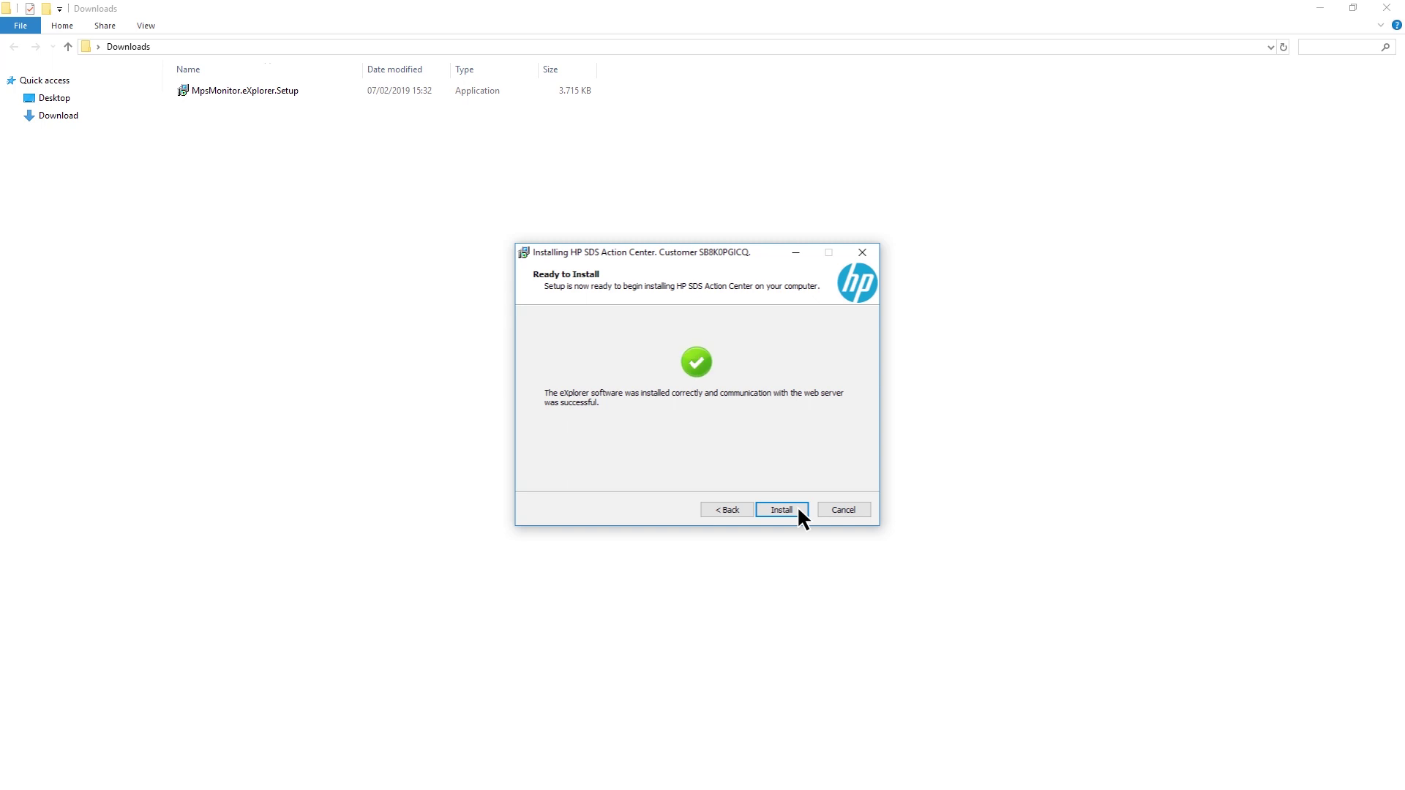
pyautogui.click(797, 505)
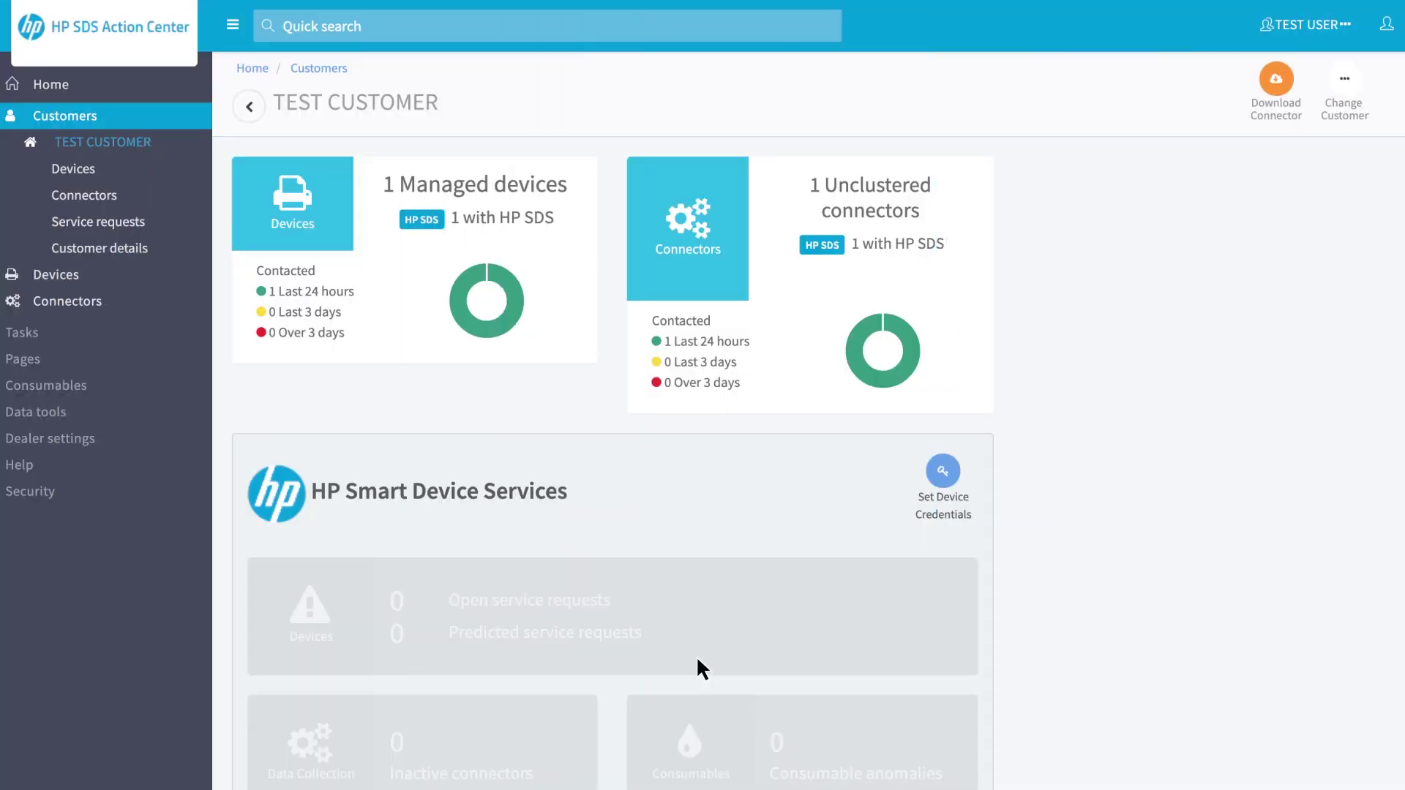
# Return to the home dashboard showing 19 active customers and 180 managed devices
pyautogui.click(98, 84)
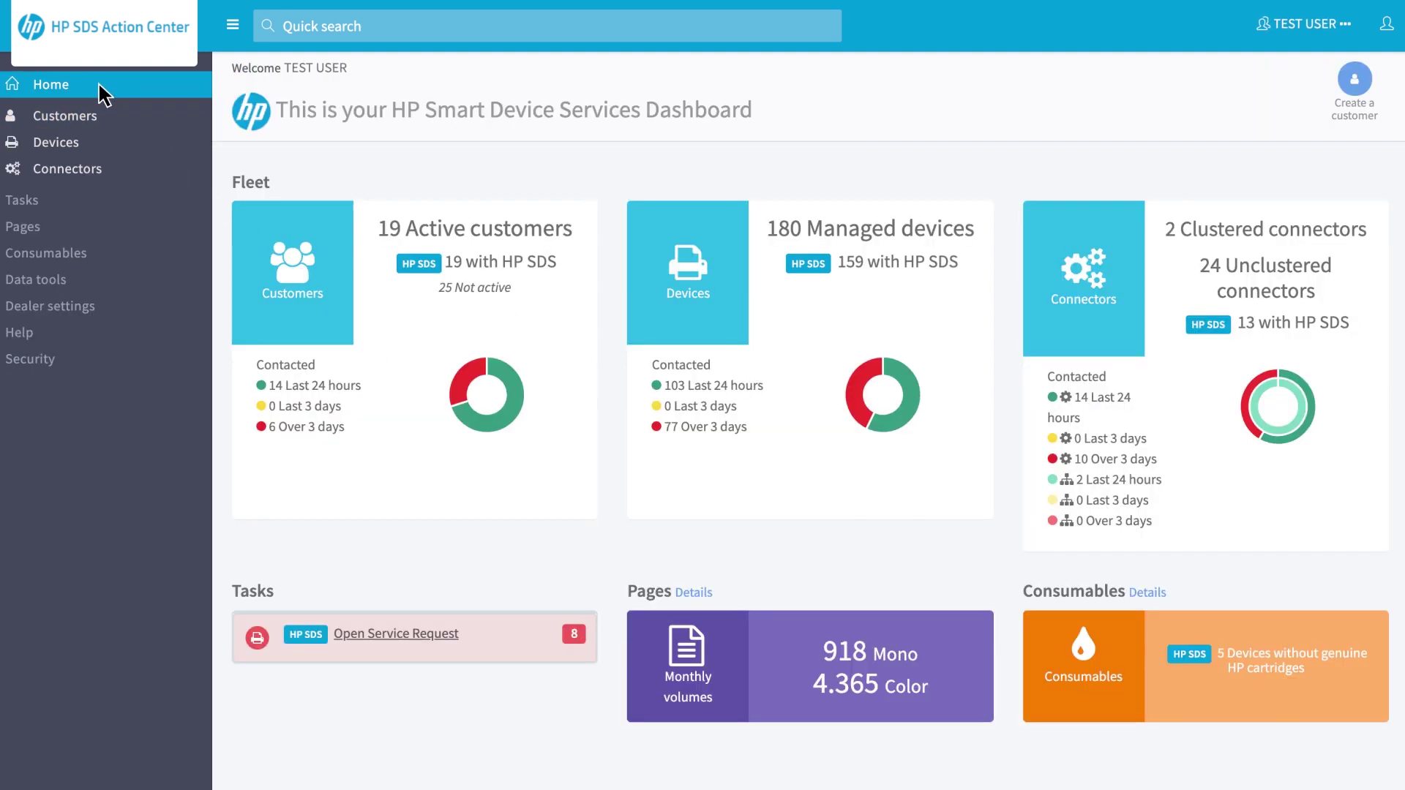